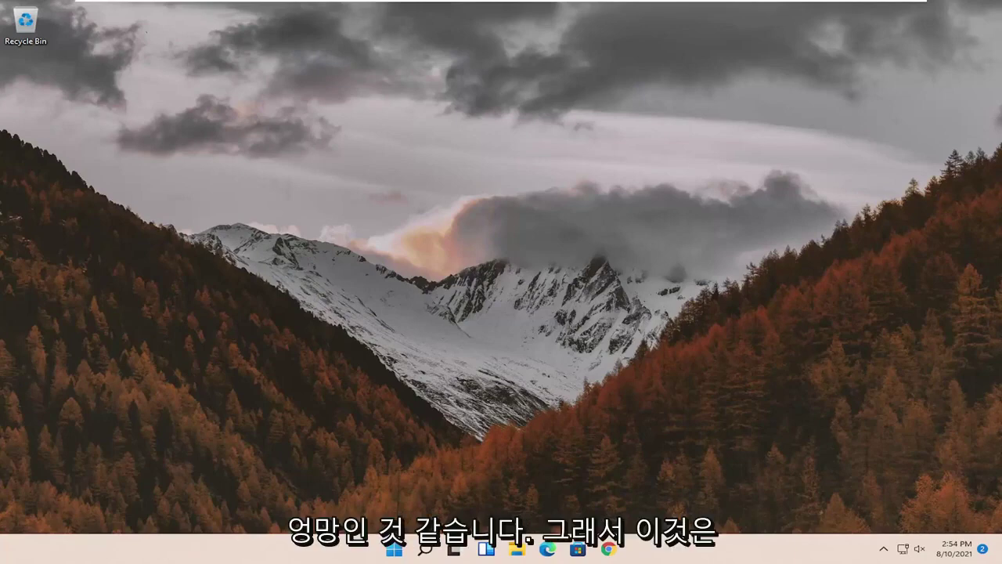
Find Performance Options by searching 'adjust' and select 'Adjust for best appearance'.
left_click(421, 550)
type("adjust")
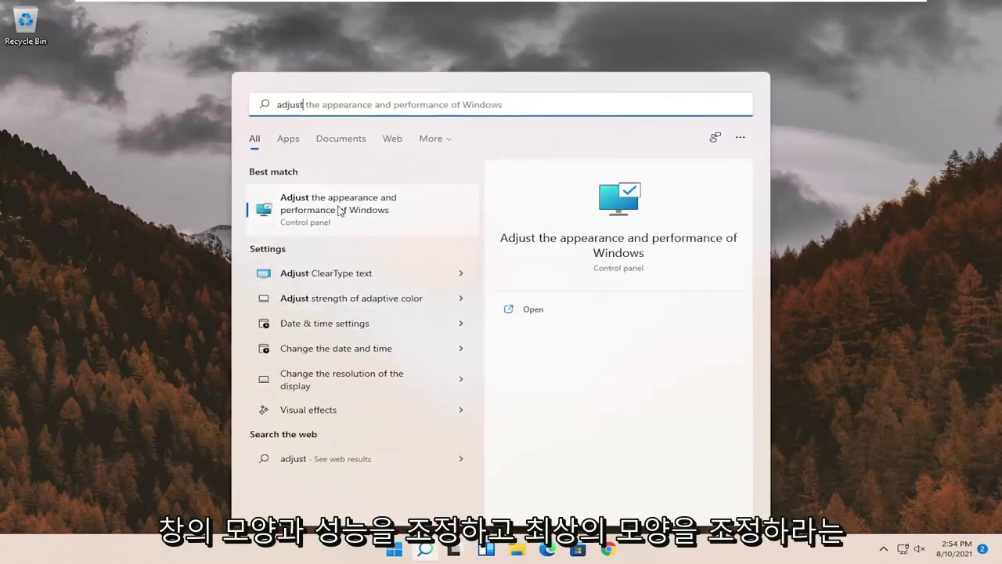
left_click(340, 212)
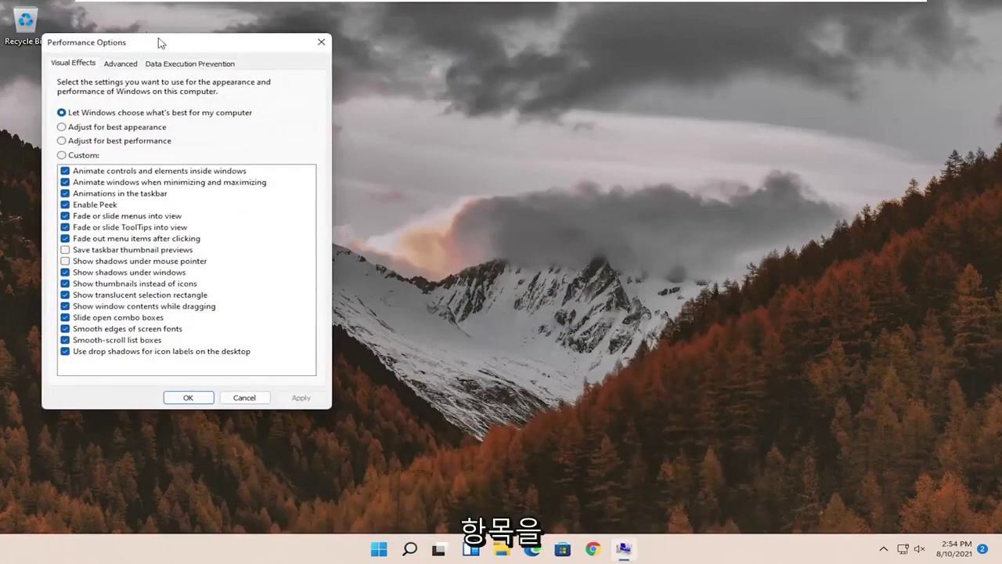
left_click_drag(161, 40, 371, 94)
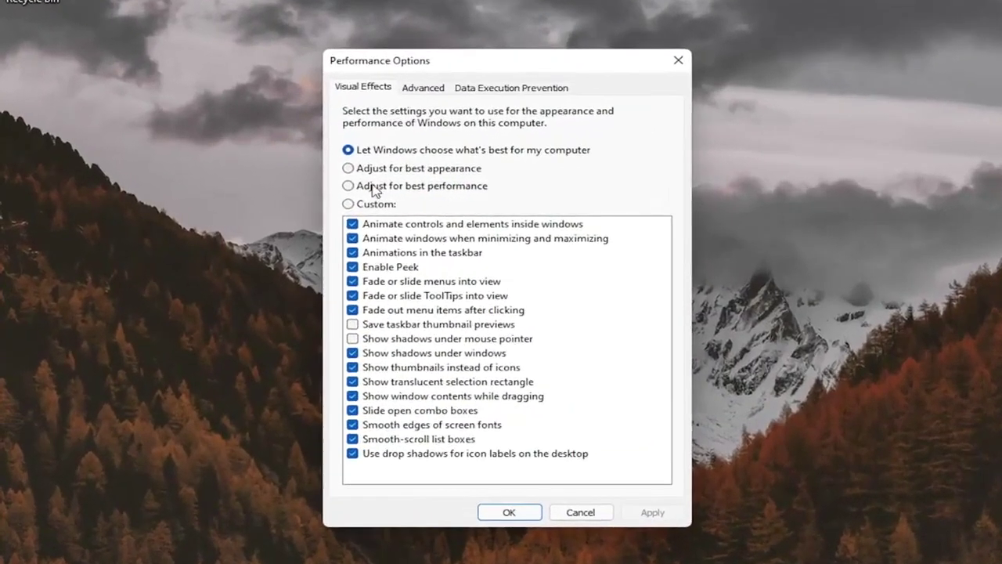
left_click(376, 170)
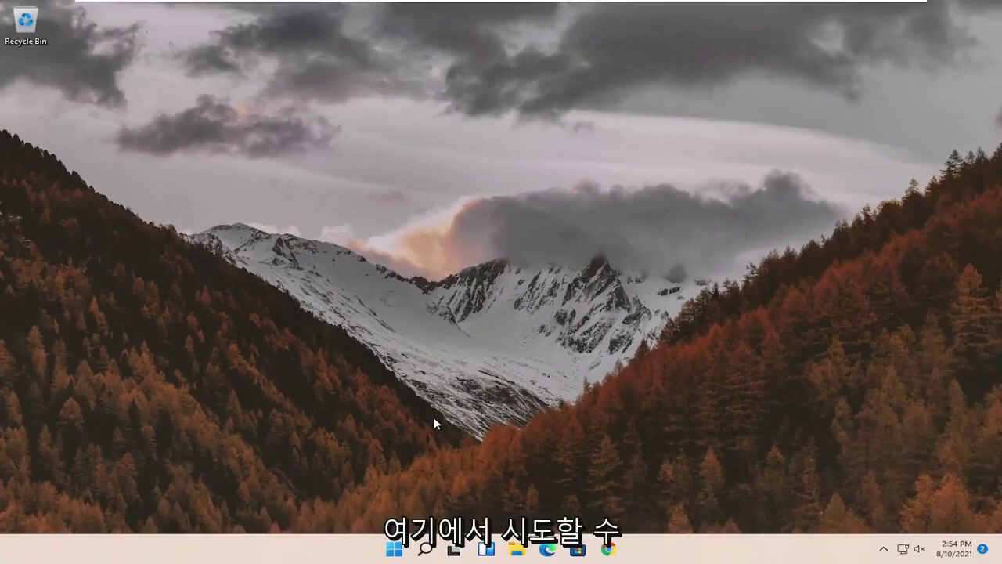
Launch Registry Editor as administrator from a 'regedit' search, approving the UAC prompt.
left_click(425, 549)
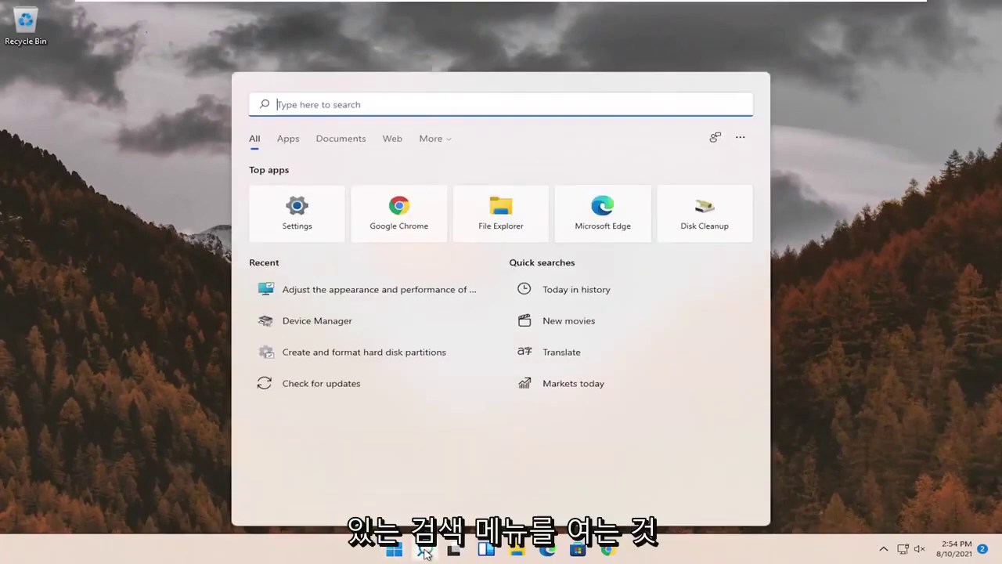
type("regedit")
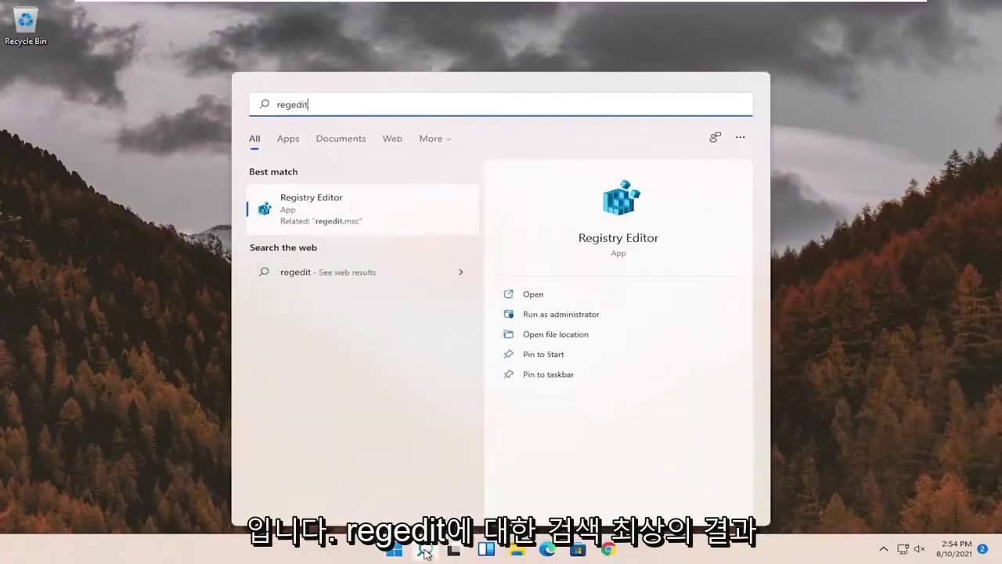
right_click(309, 210)
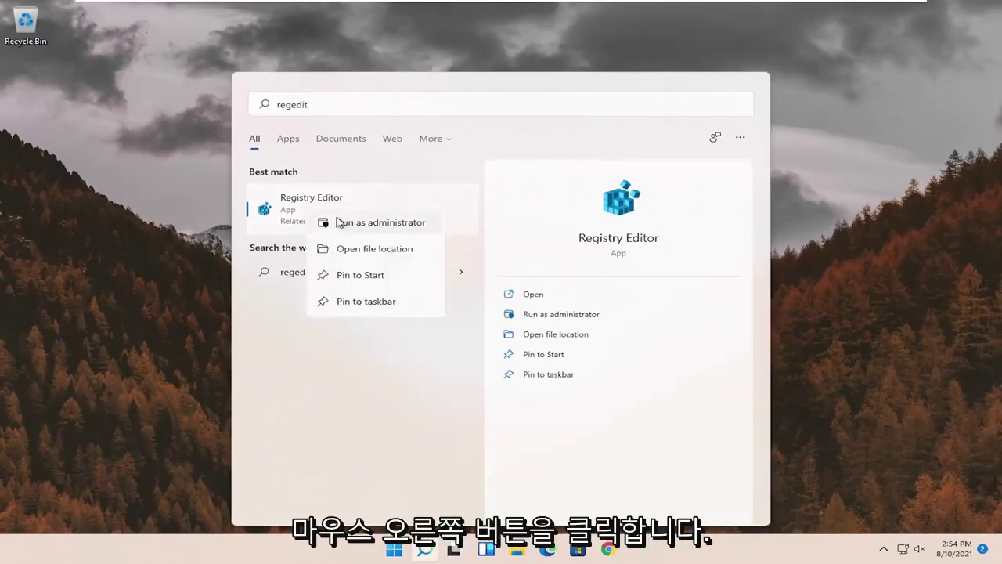
left_click(404, 225)
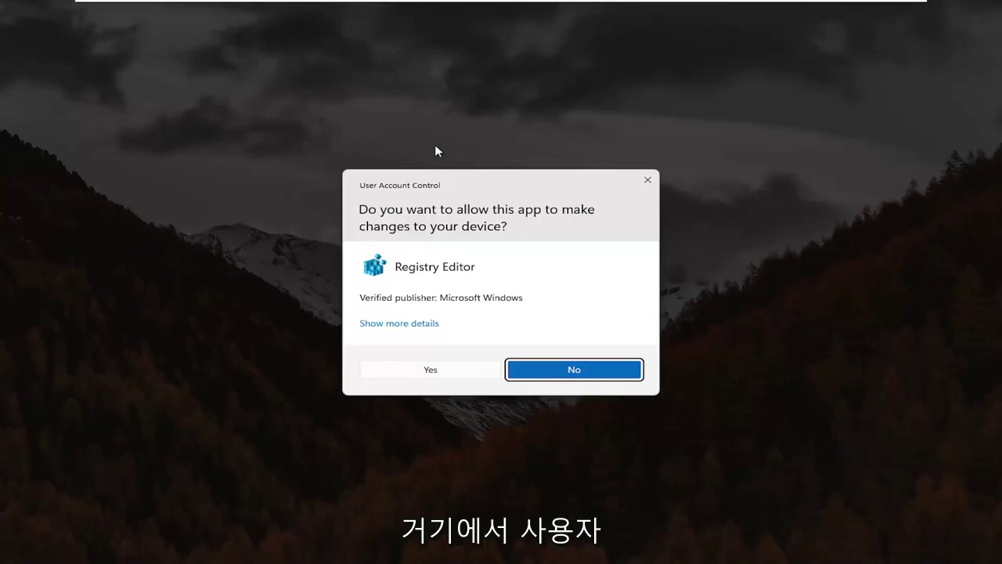
left_click(433, 371)
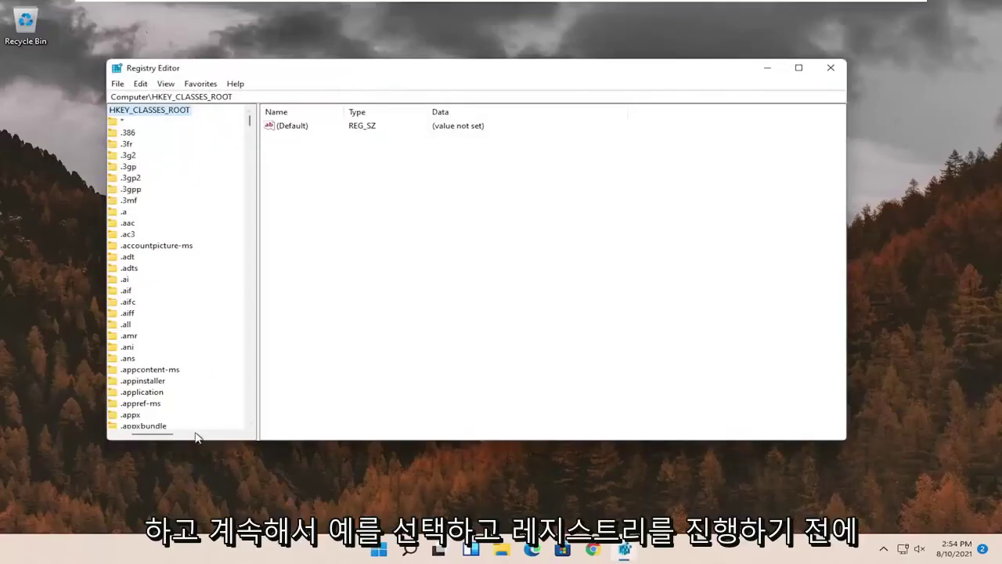
Collapse HKEY_CLASSES_ROOT and select the top-level Computer node.
left_click_drag(170, 435, 116, 435)
left_click(108, 121)
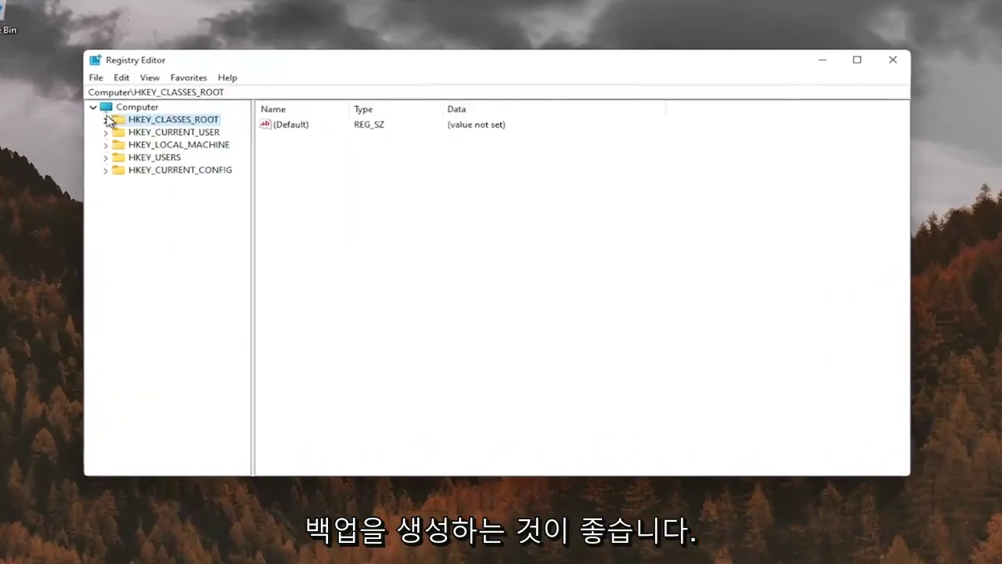
left_click(135, 107)
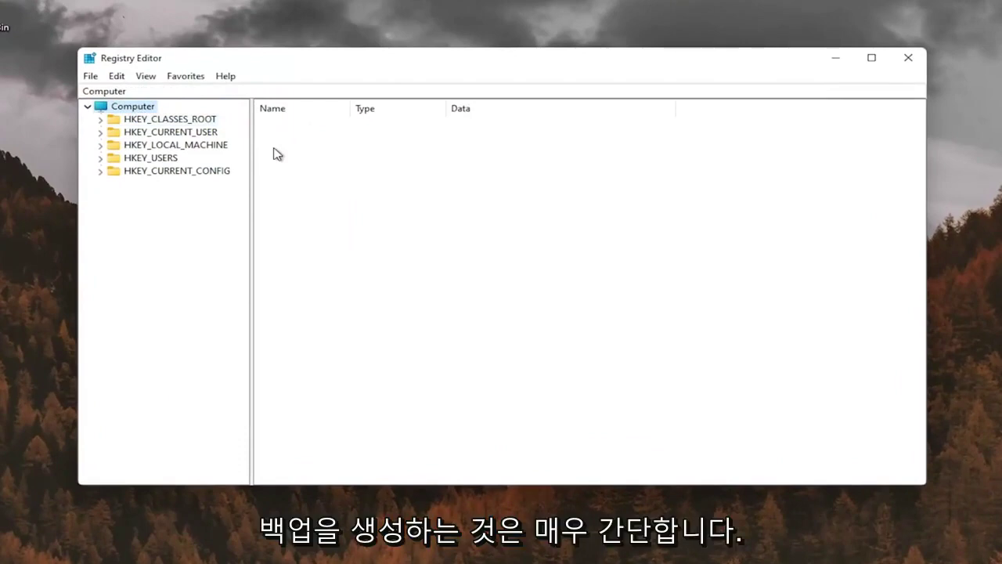
left_click(91, 76)
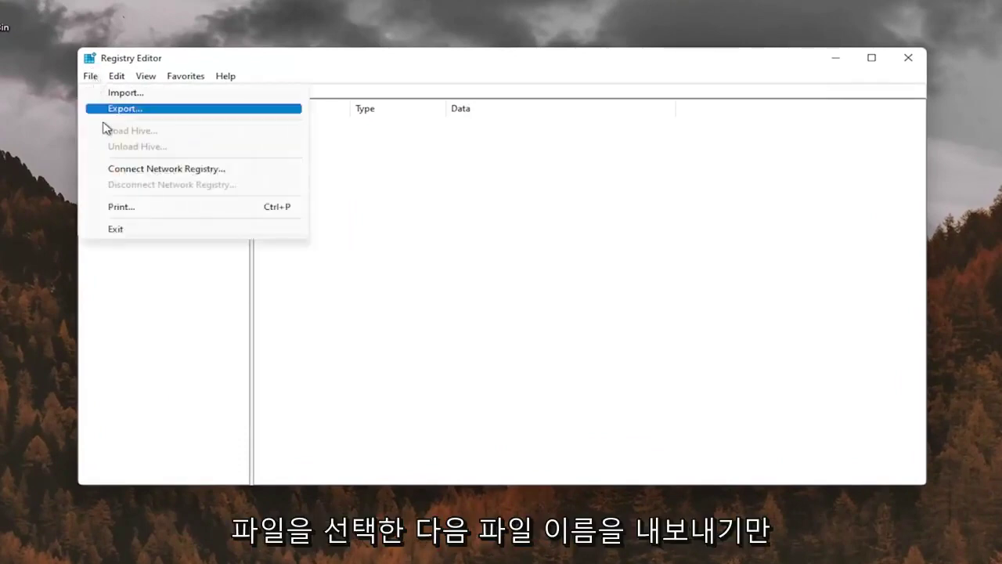
left_click(118, 108)
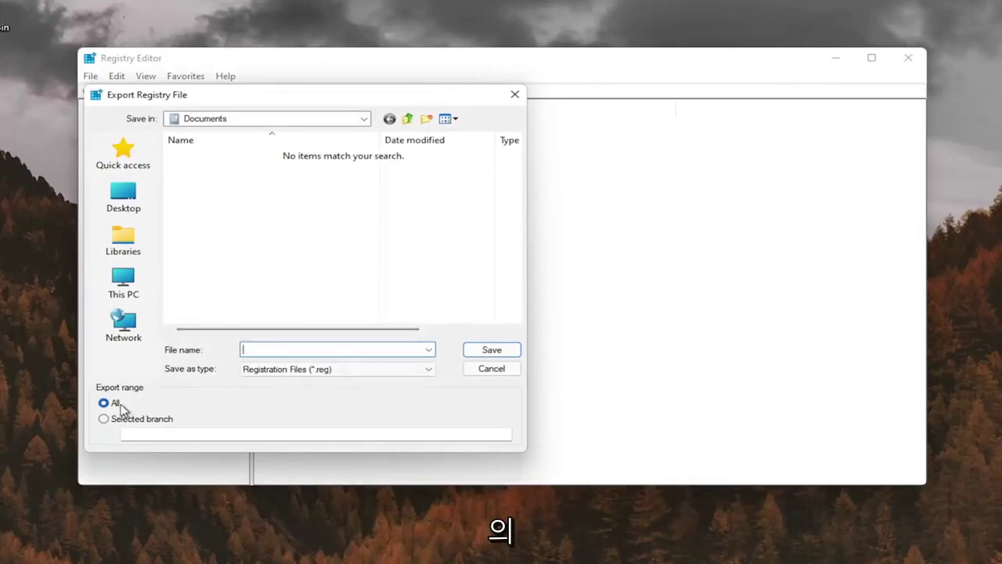
left_click(125, 199)
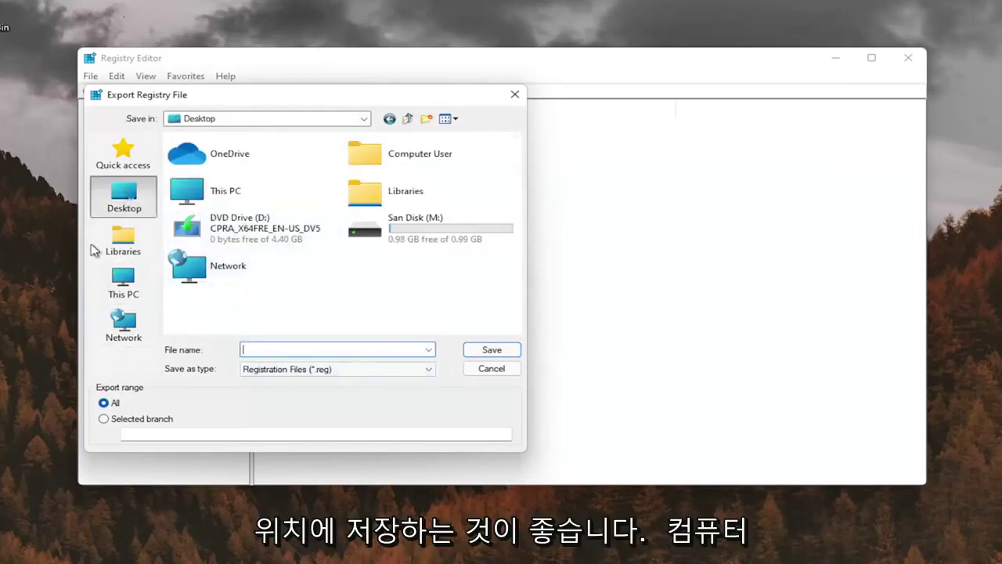
left_click(511, 101)
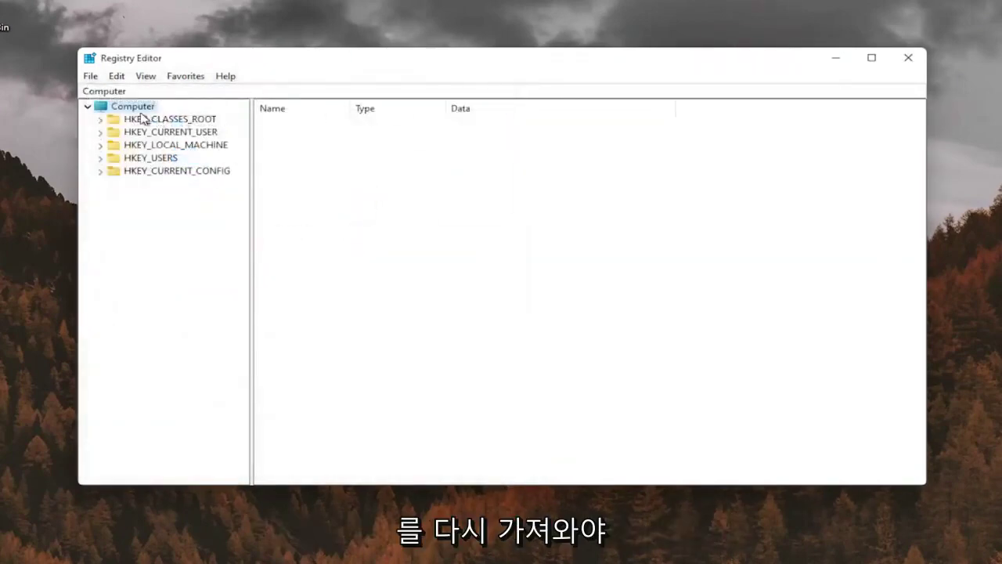
left_click(90, 76)
left_click(111, 92)
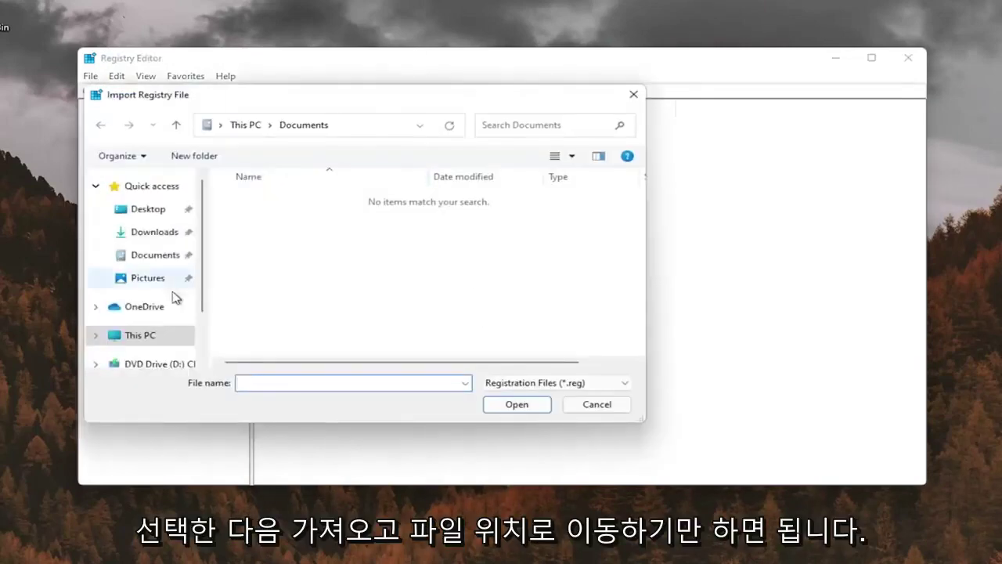
left_click(145, 210)
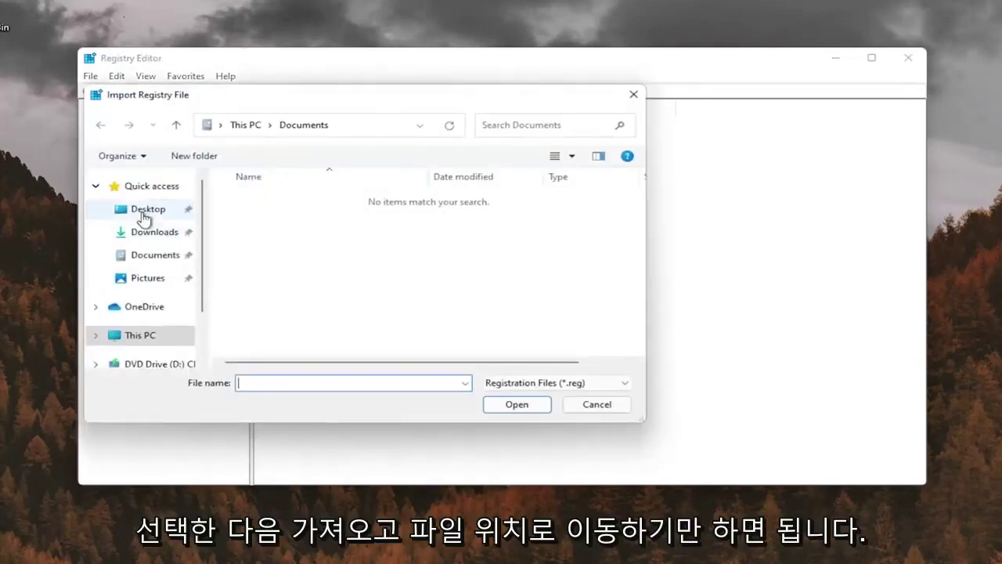
left_click(598, 405)
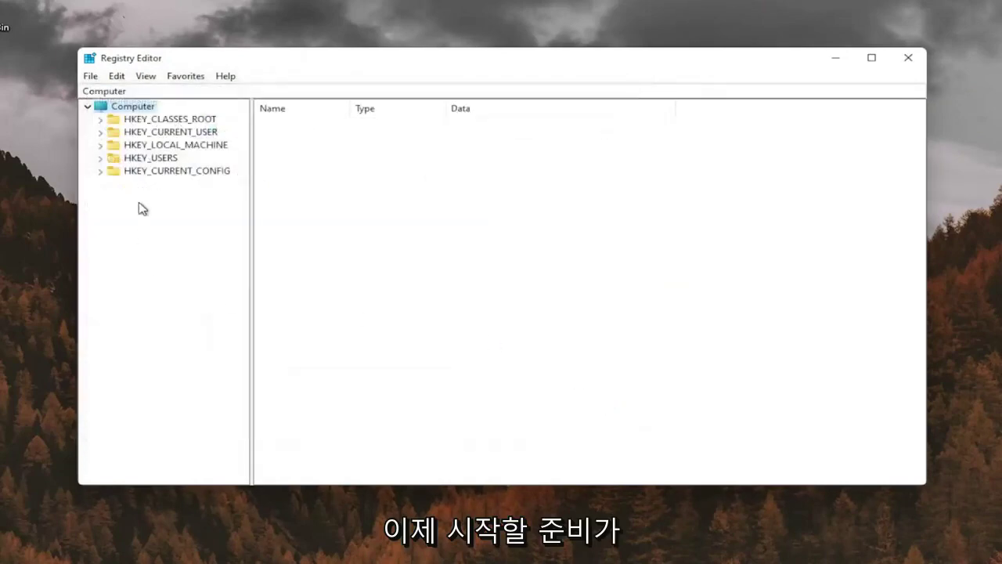
Navigate to HKEY_CURRENT_USER\Control Panel\Desktop and widen the key tree pane.
left_click(162, 134)
double_click(162, 133)
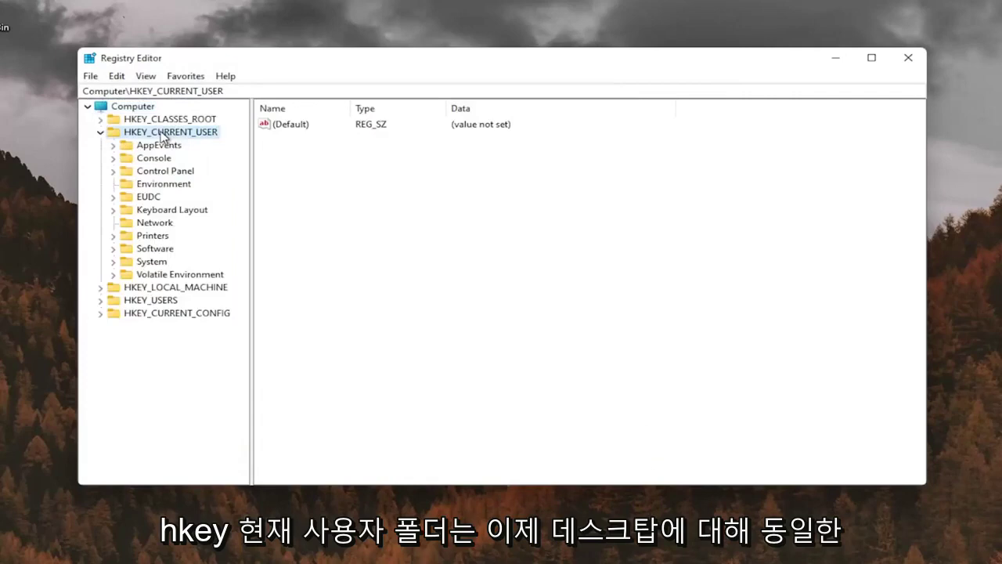
double_click(156, 172)
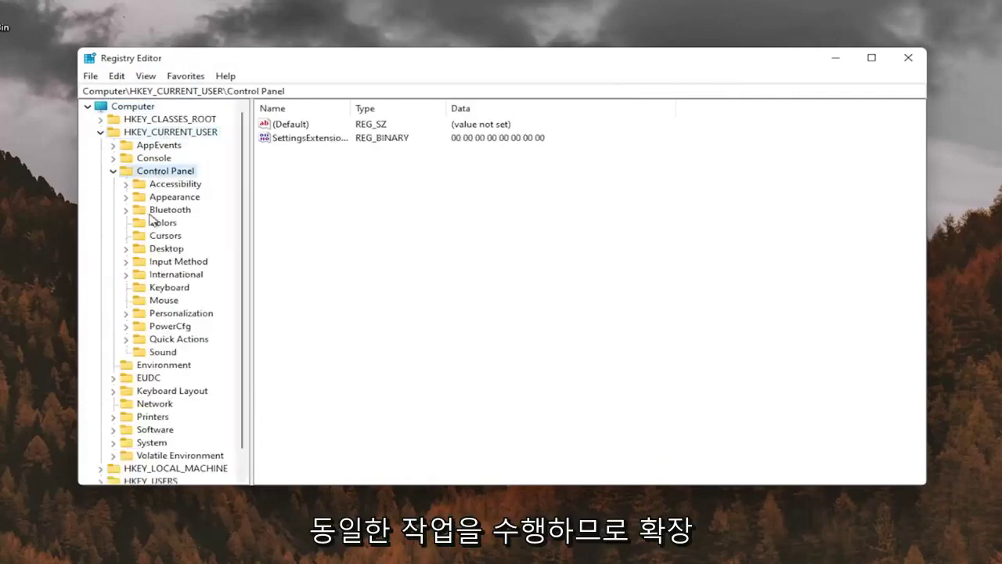
left_click(161, 251)
double_click(160, 250)
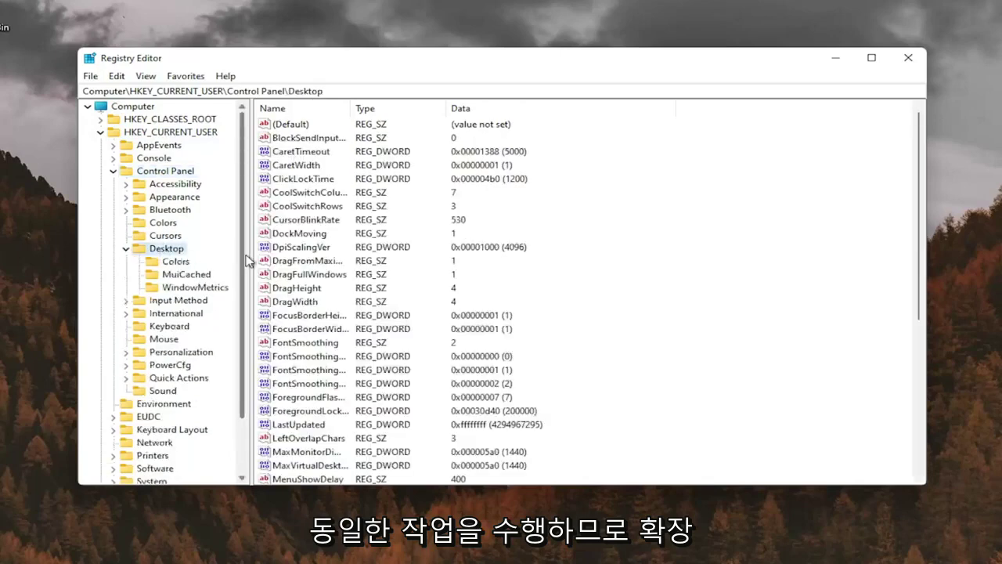
left_click_drag(255, 247, 275, 247)
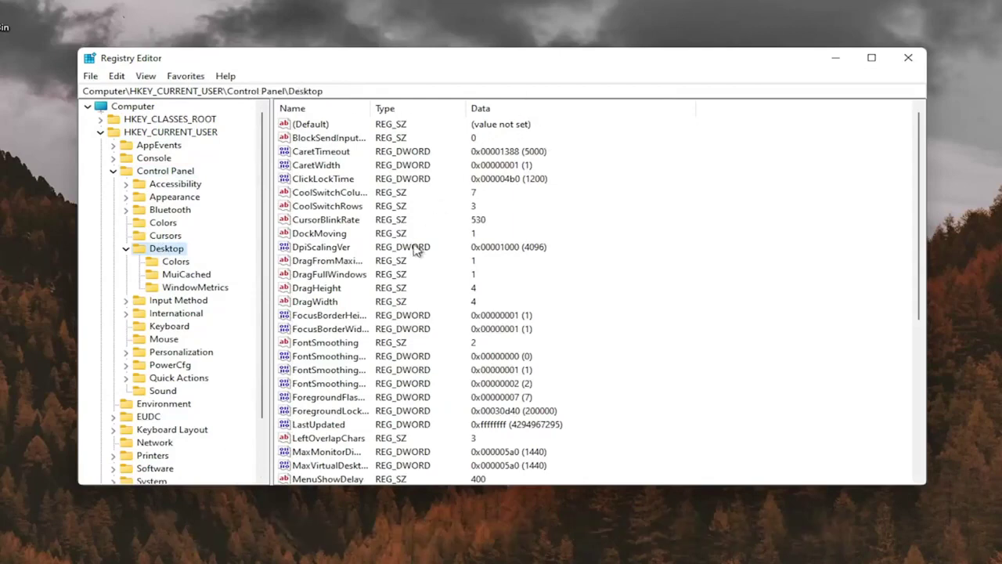
Widen the Name column and select Win8DpiScaling at the bottom of the value list.
left_click_drag(366, 103, 426, 103)
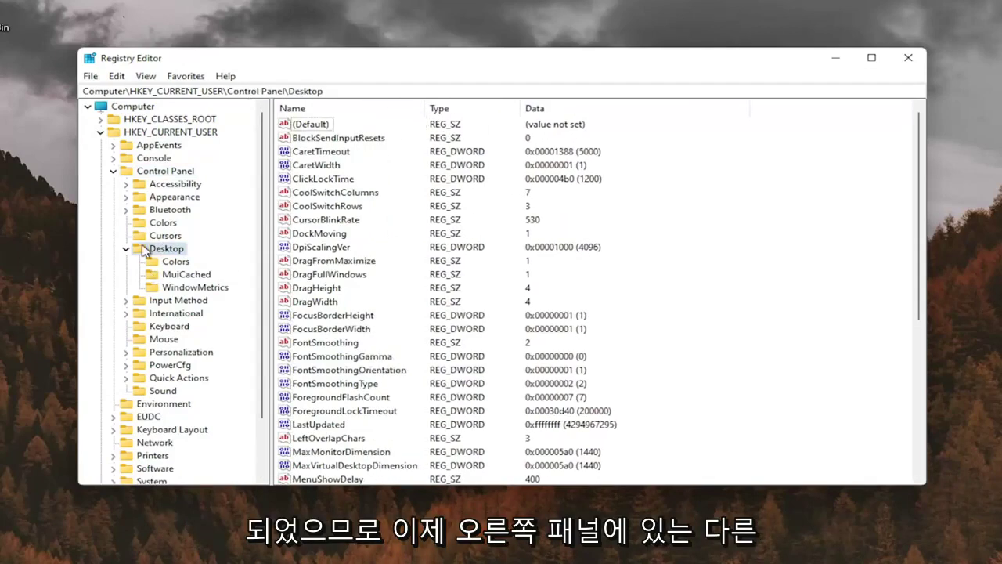
scroll(347, 291, "down", 2)
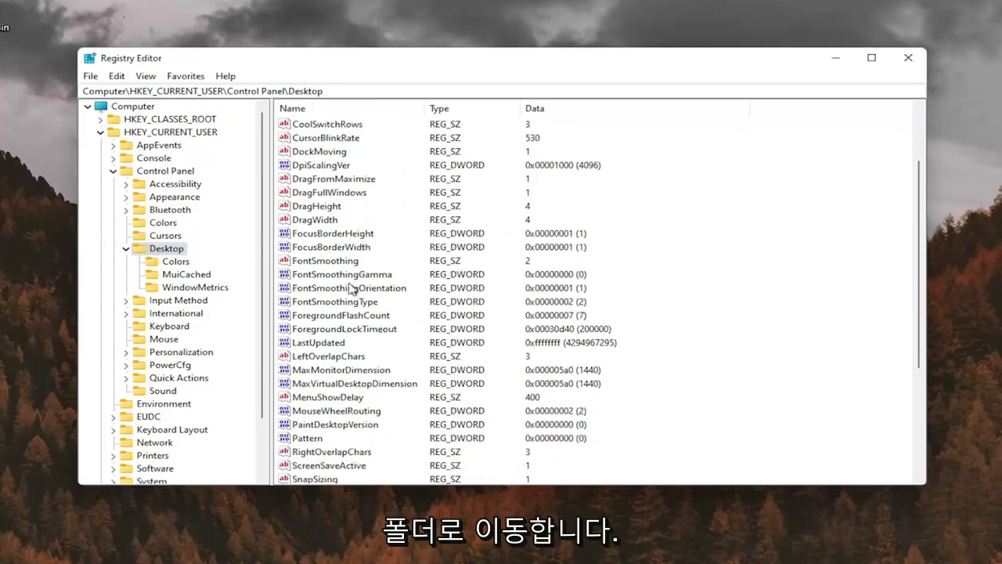
scroll(347, 292, "down", 3)
scroll(347, 291, "down", 2)
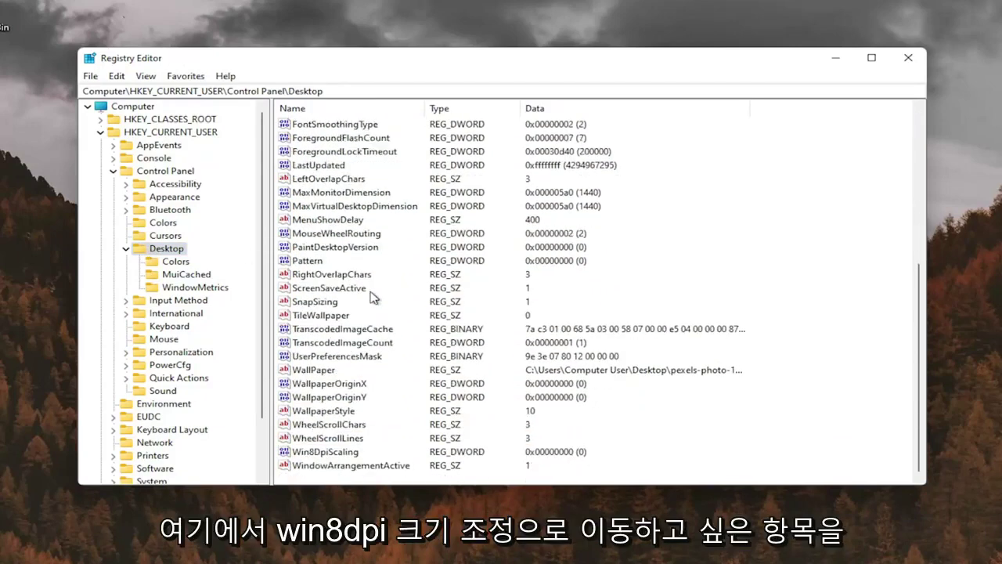
left_click(327, 453)
Change Win8DpiScaling's value data from 0 to 1.
double_click(328, 452)
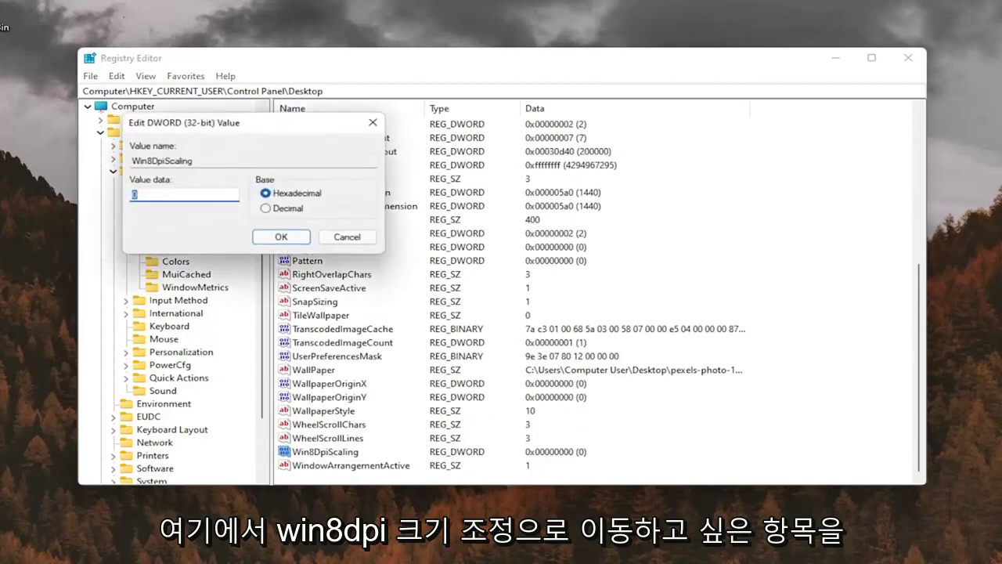
left_click(137, 199)
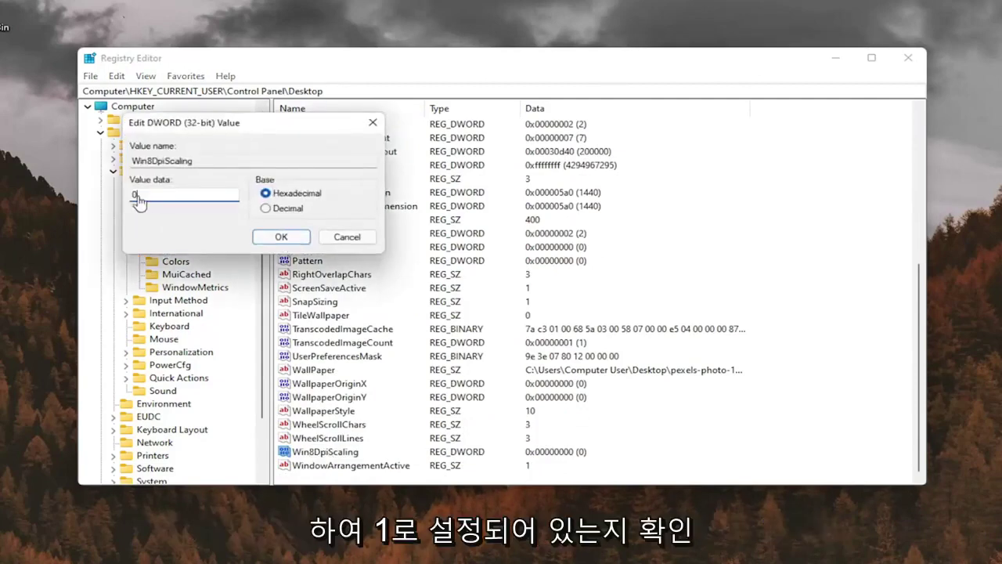
type("1")
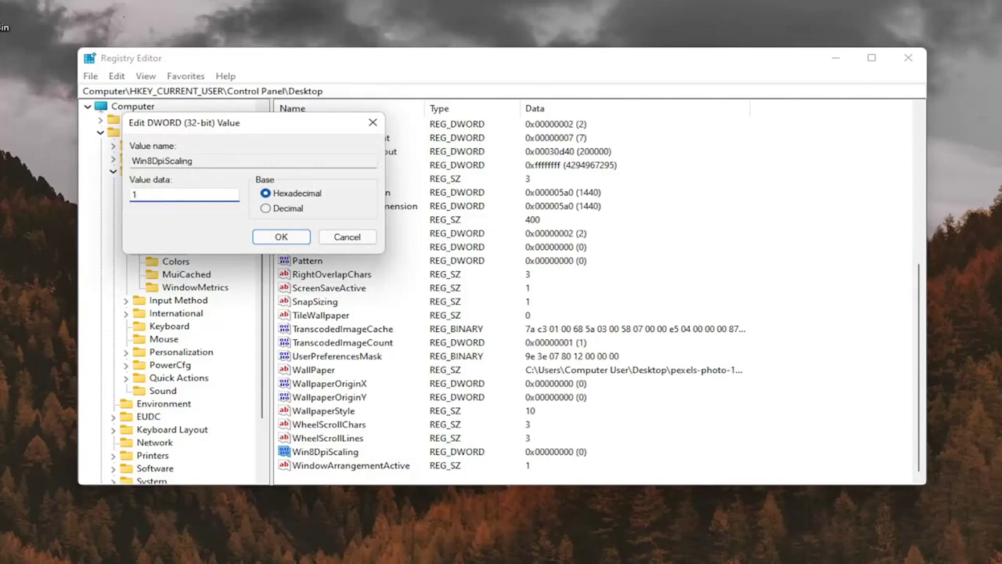
left_click(274, 238)
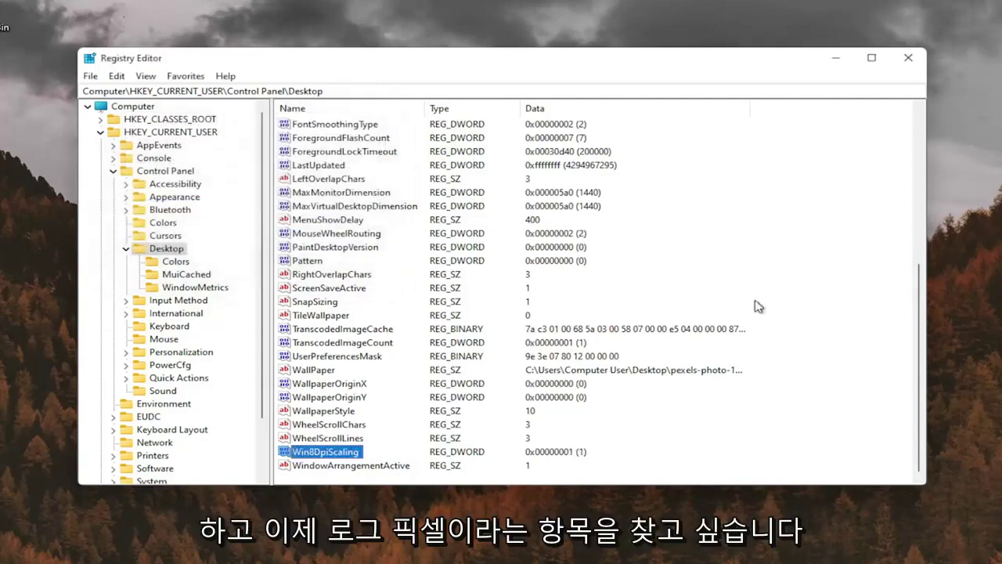
Scroll through the Desktop values to check the updated Win8DpiScaling entry.
left_click(337, 223)
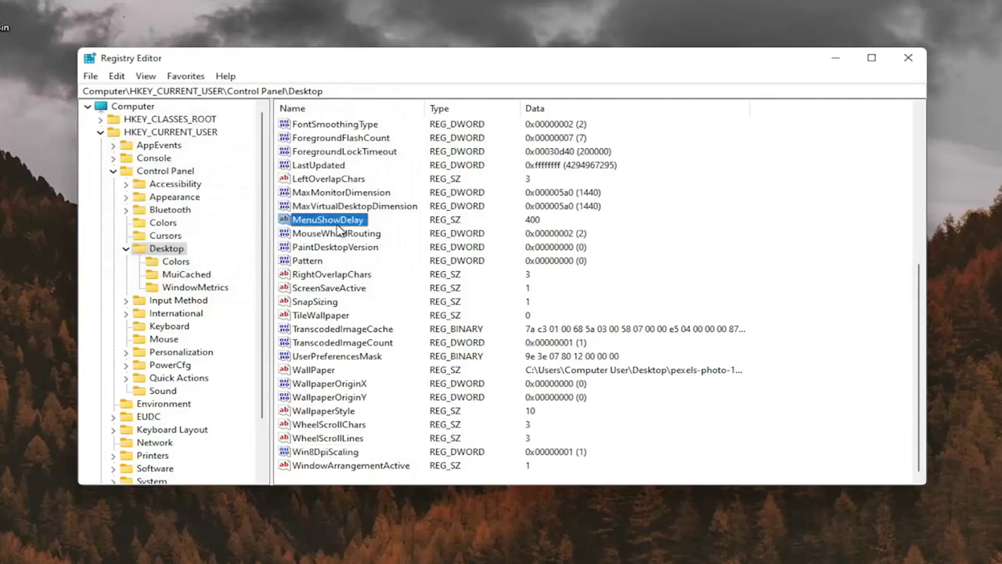
scroll(338, 226, "up", 2)
scroll(338, 228, "down", 1)
scroll(338, 228, "down", 1)
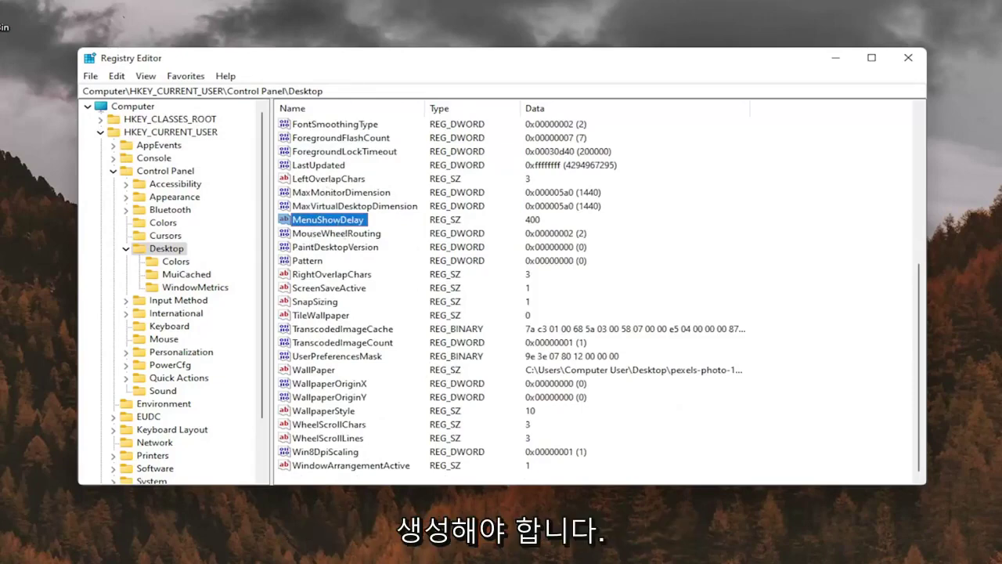
scroll(362, 357, "up", 6)
scroll(363, 358, "down", 6)
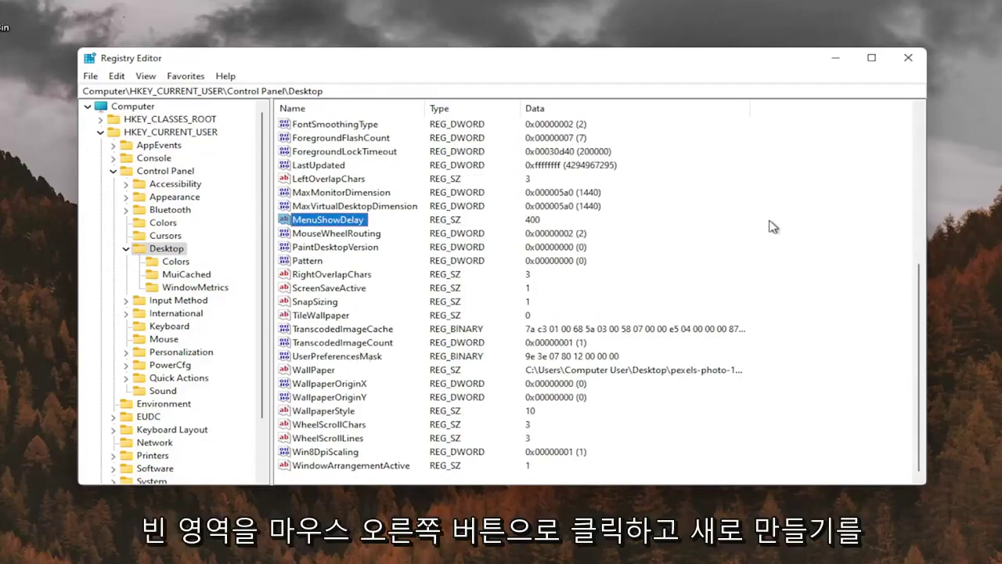
Create a DWORD (32-bit) value named LogPixels in Desktop with data 78.
right_click(744, 185)
mouse_move(780, 190)
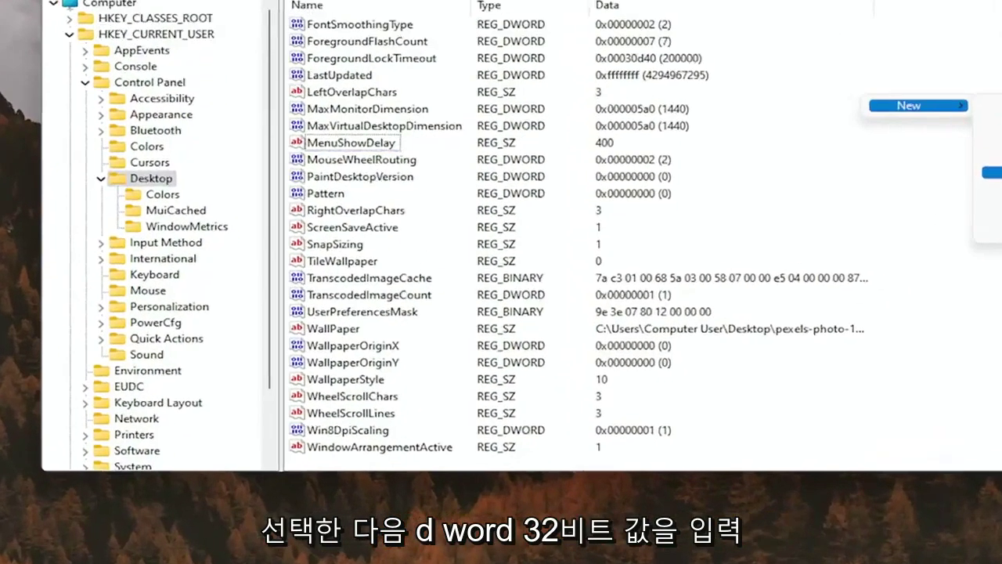
left_click(907, 243)
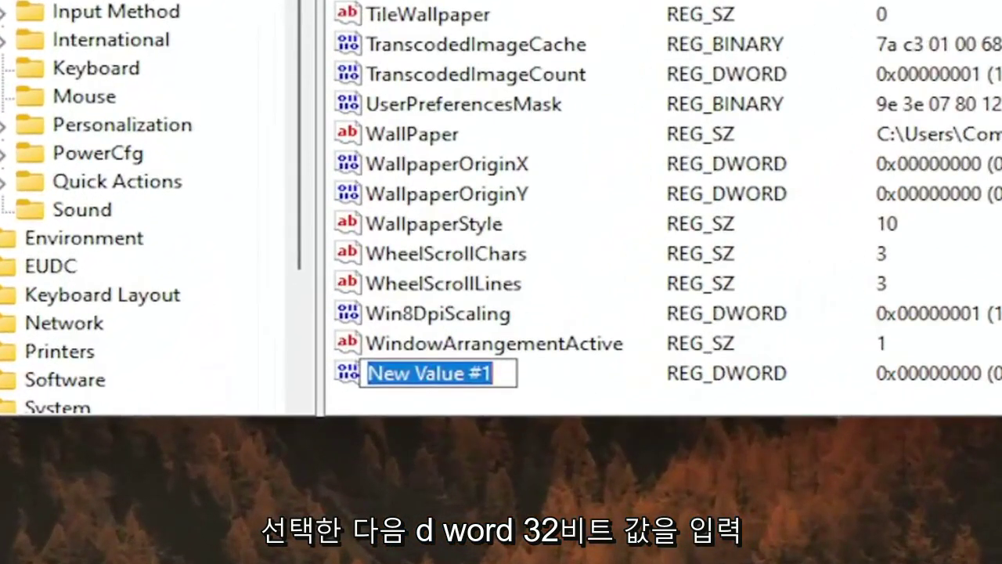
type("Log")
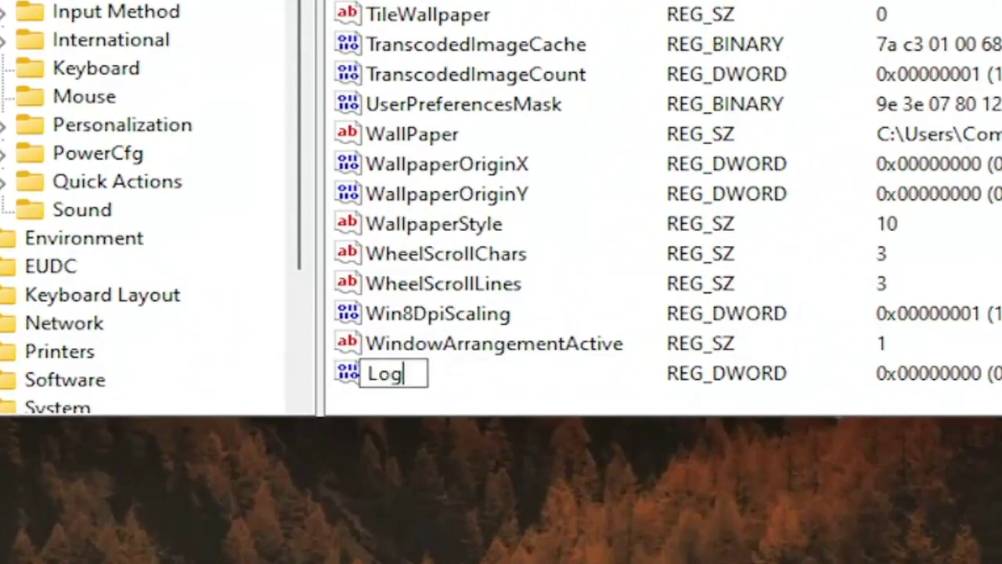
type("Pixel")
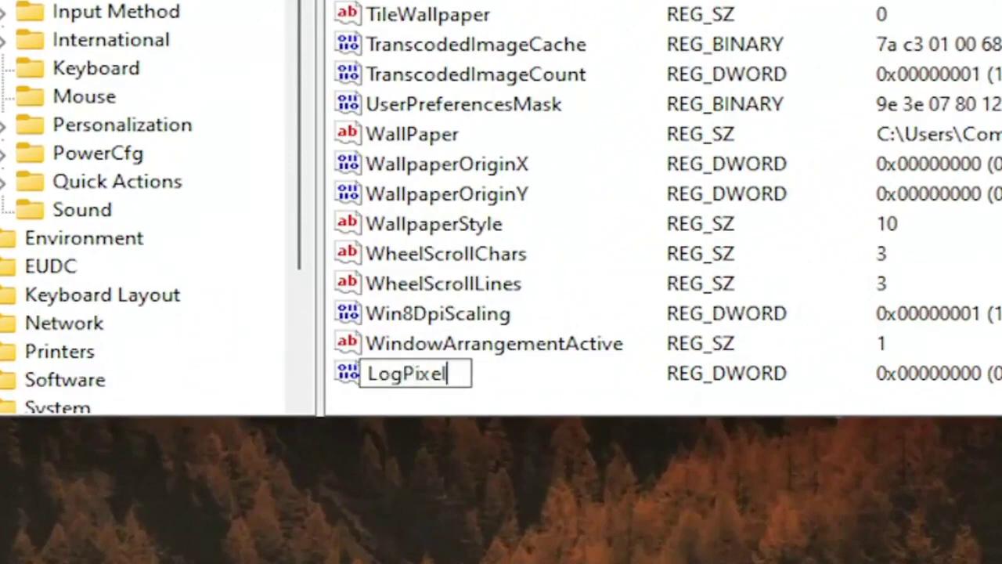
type("s")
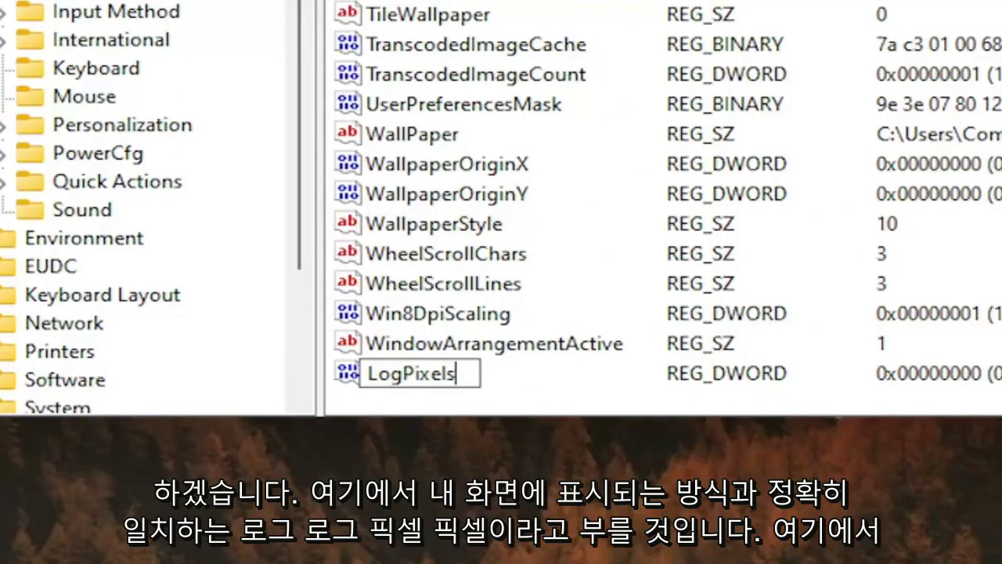
key("Return")
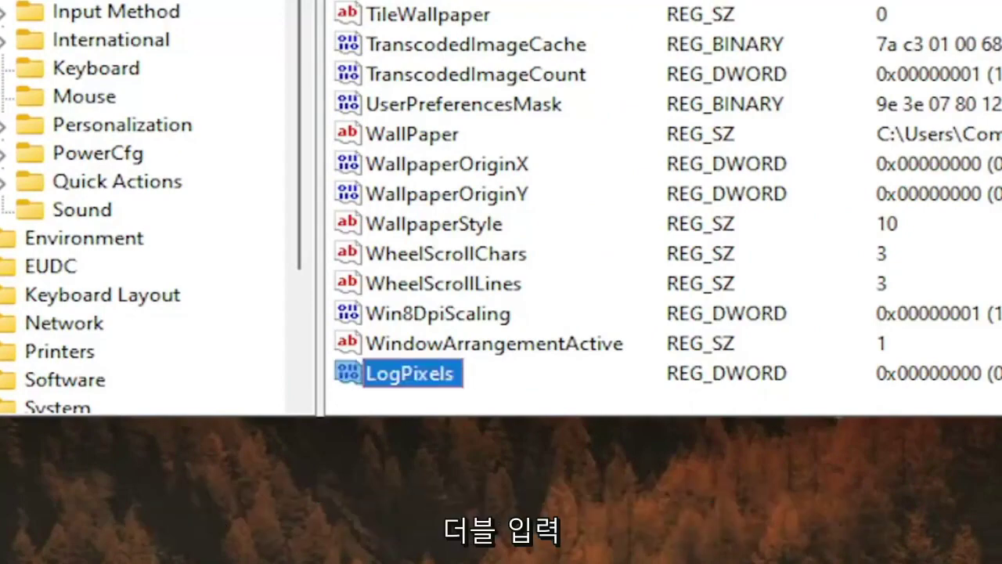
double_click(440, 376)
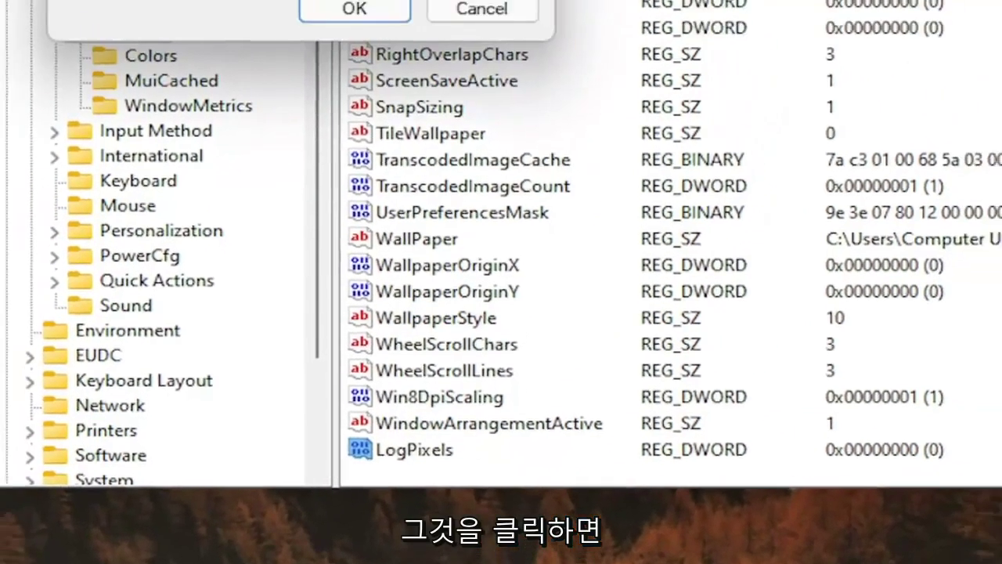
type("78")
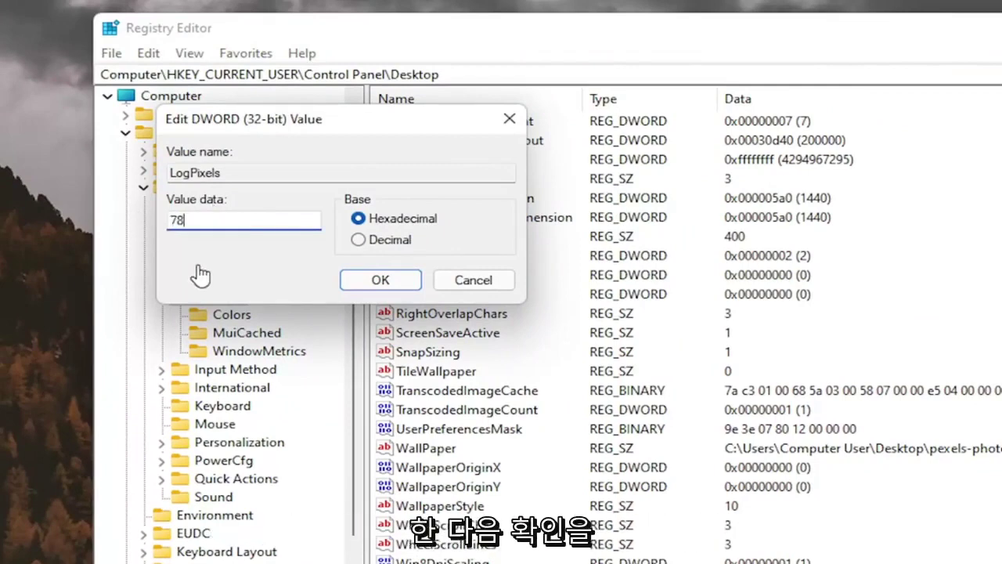
left_click(360, 282)
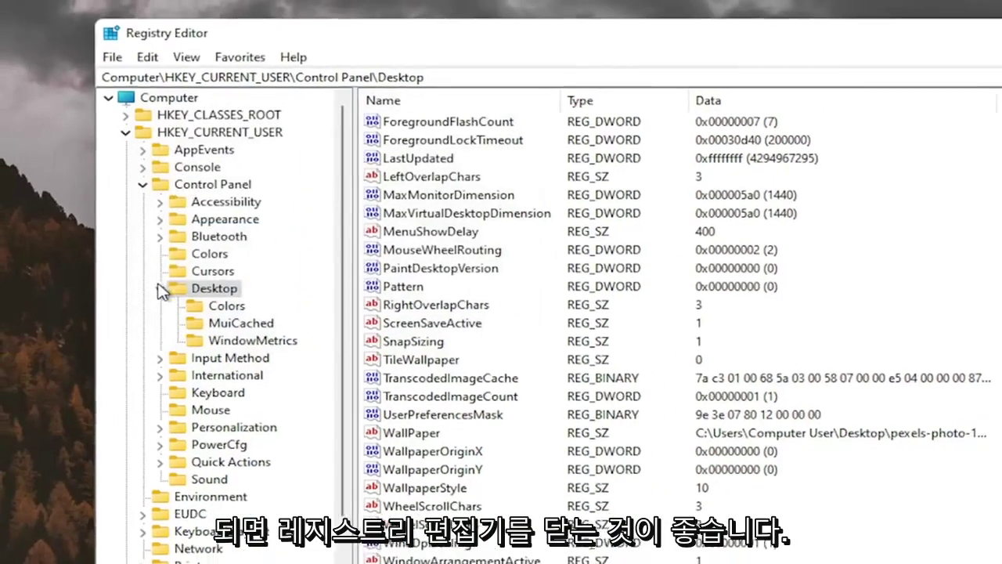
Collapse the registry tree, close Registry Editor and bring up the Start quick-link menu.
left_click(161, 294)
left_click(140, 181)
left_click(126, 132)
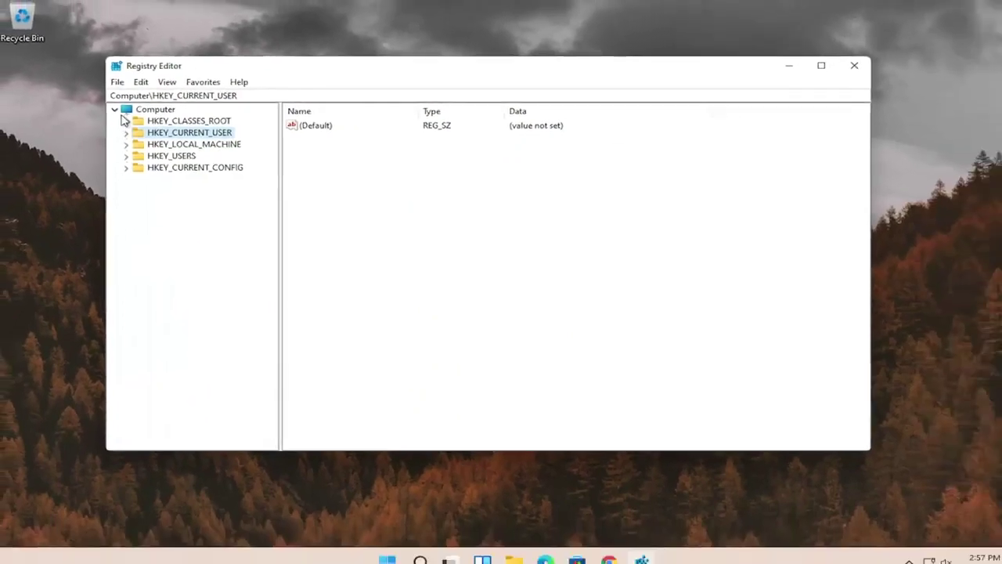
left_click(148, 109)
left_click(826, 72)
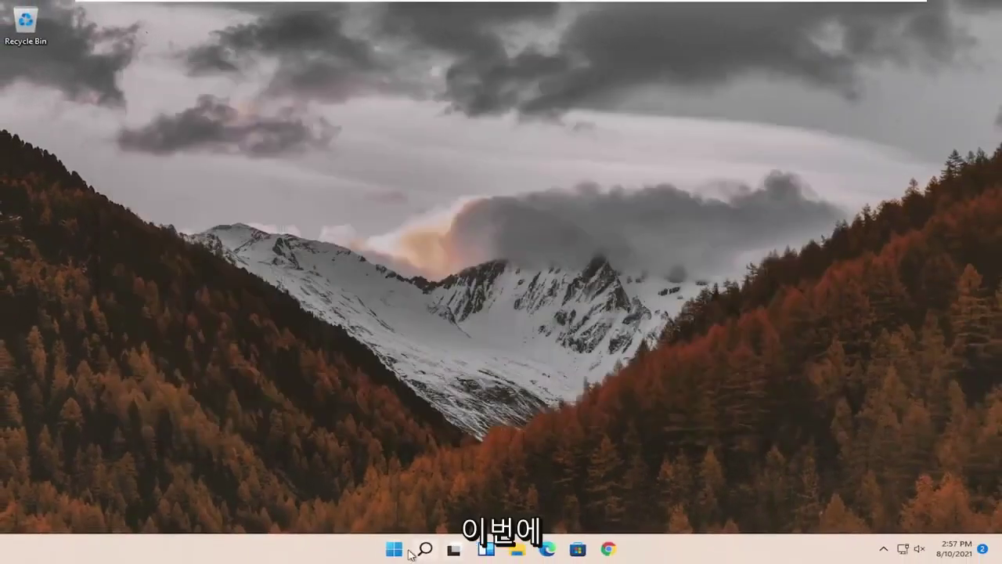
right_click(394, 549)
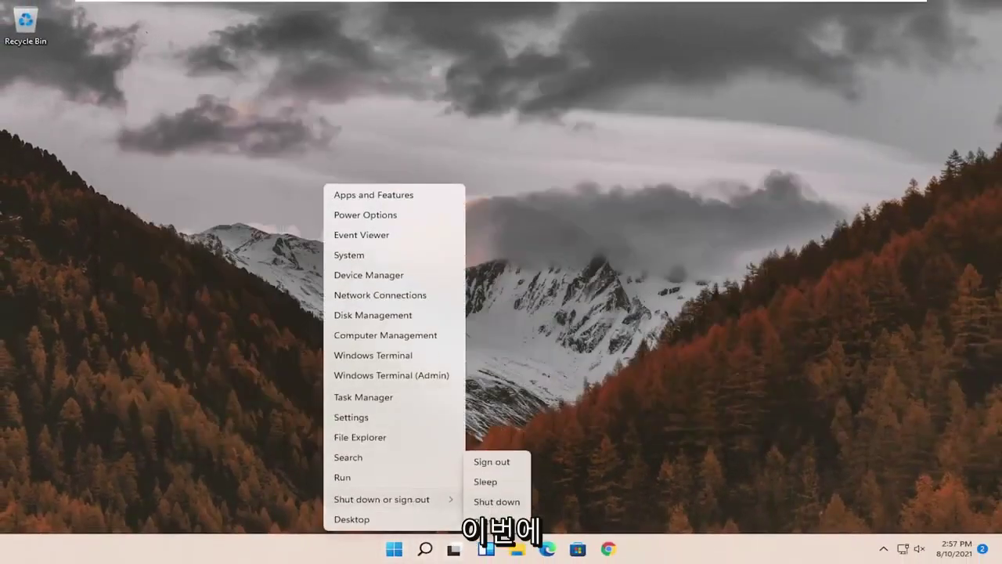